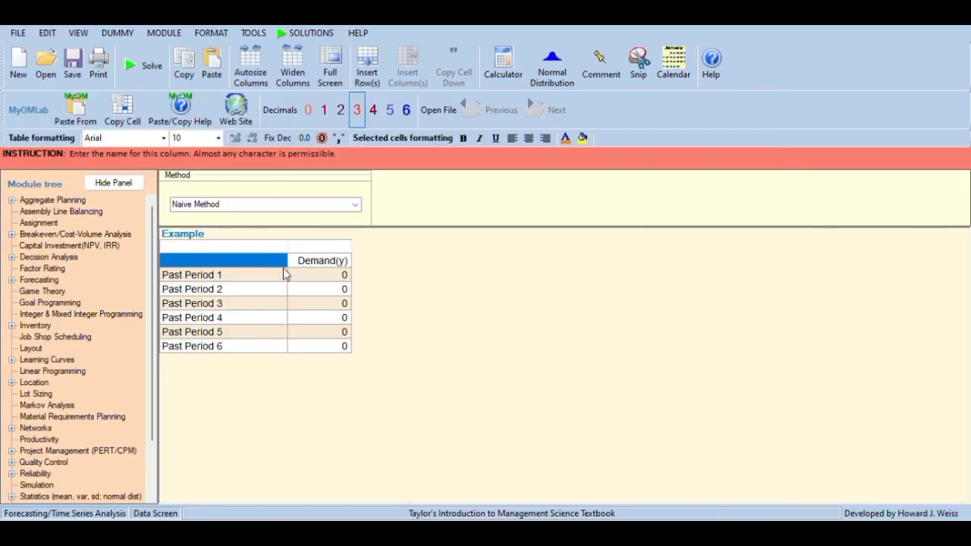
Rename the first three past periods in the table to january 3, january 10 and january 17
click(256, 281)
text(j)
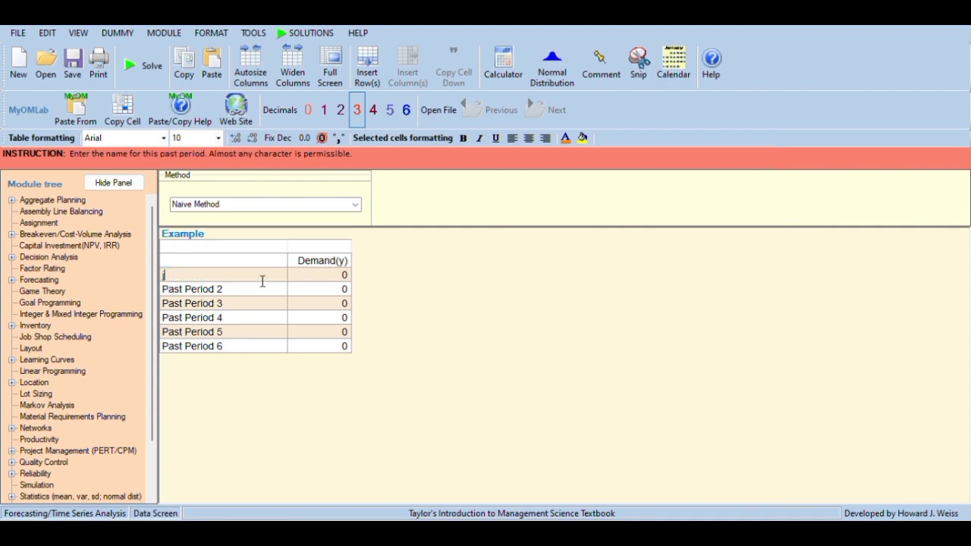
text(anuary 3)
click(241, 292)
text(jan)
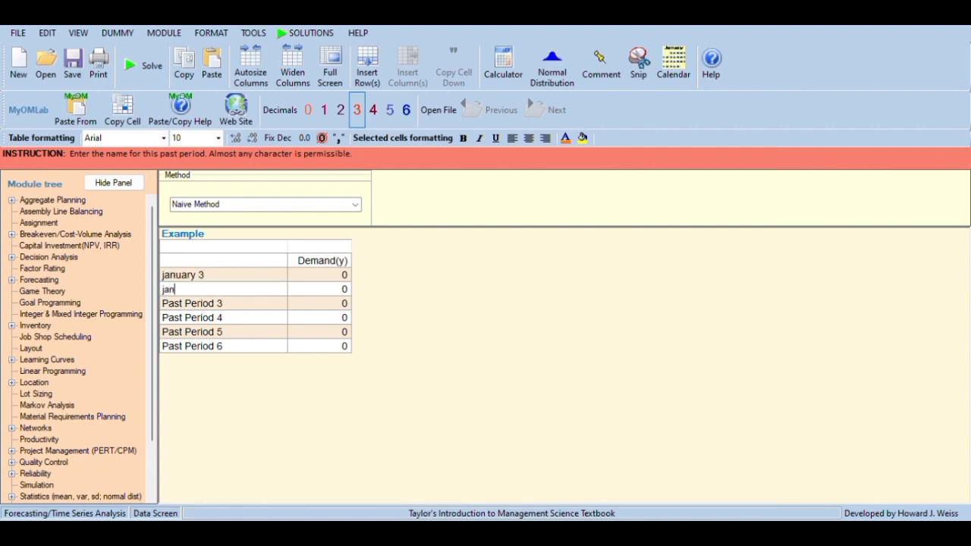
text(uary 10)
key(Return)
text(january )
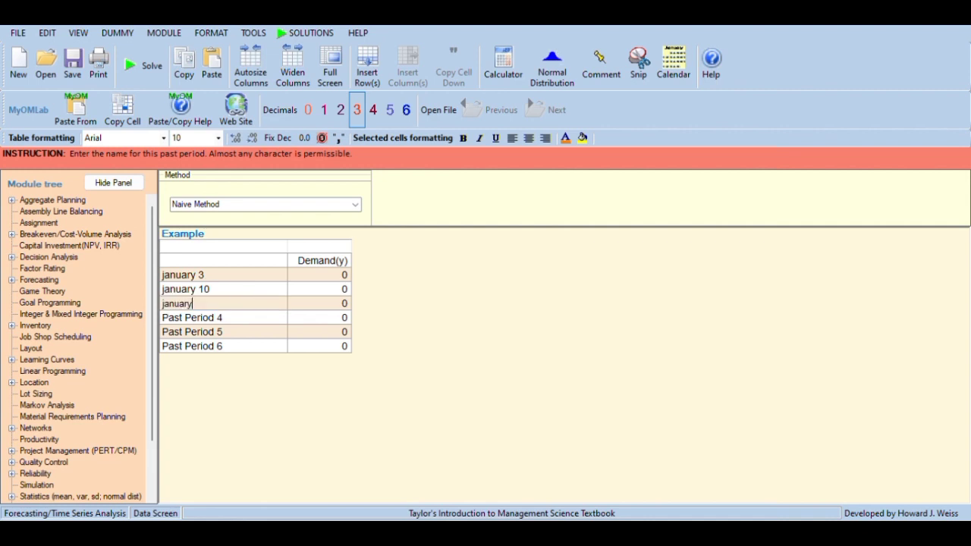
text(17)
key(Return)
Rename the fourth, fifth and sixth past periods to january 24, january 31 and january 7
text(january)
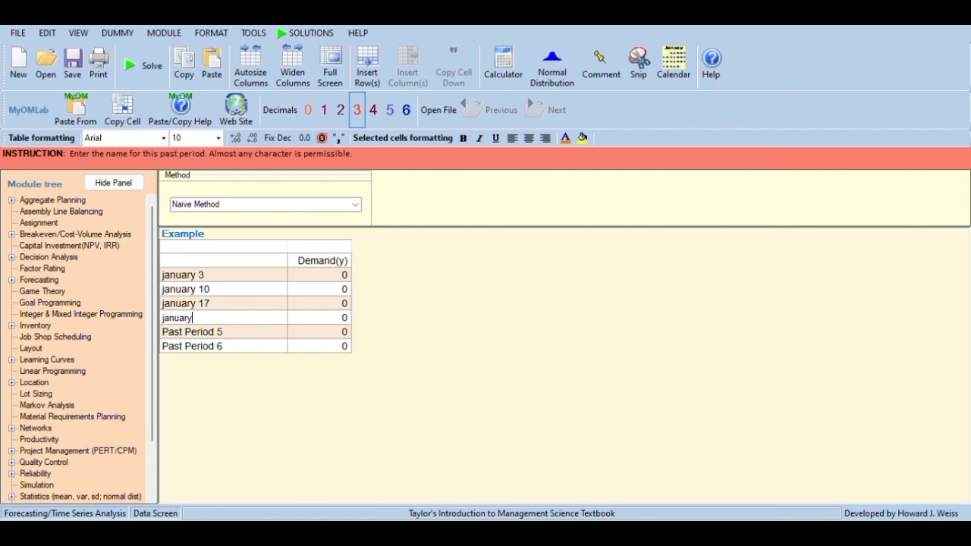
text( 24)
key(Return)
text(j)
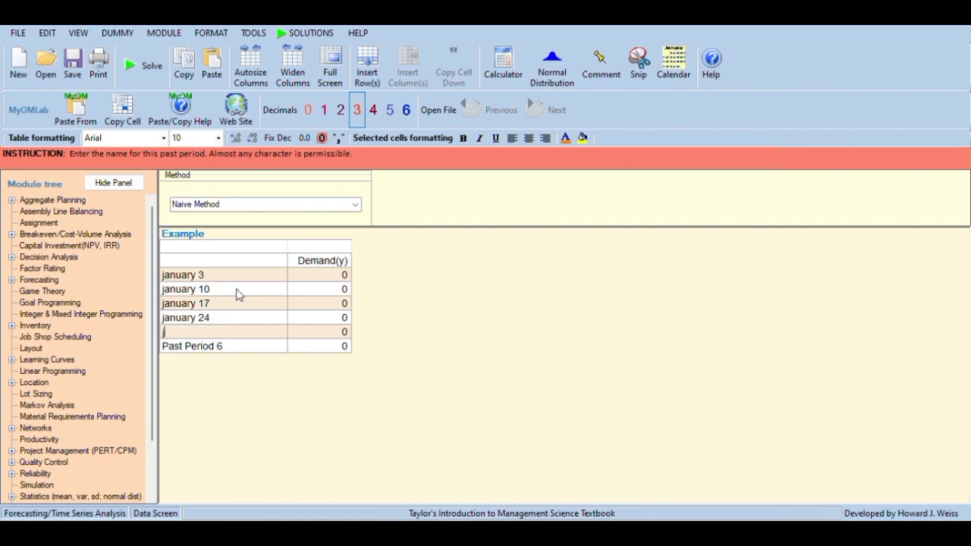
text(anuary 3)
key(Return)
key(Up)
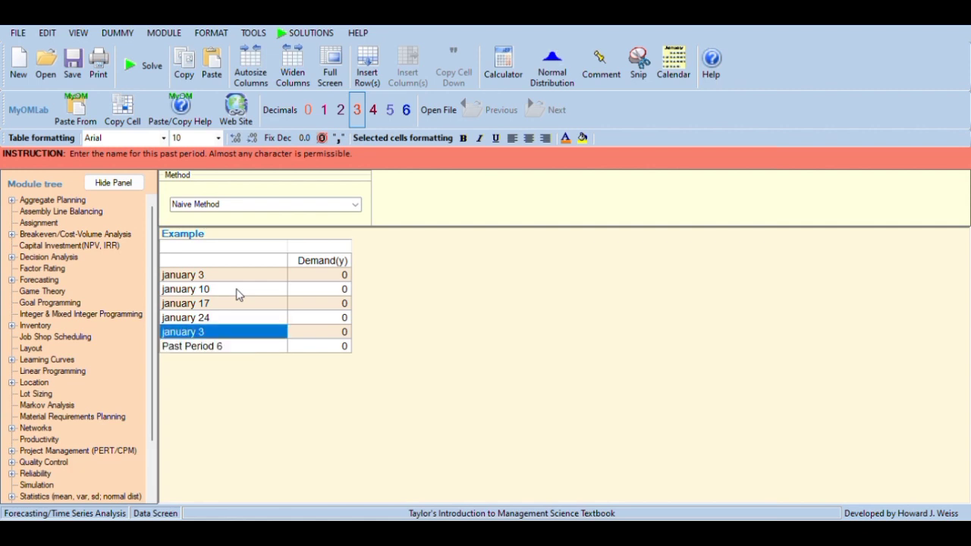
text(january 31)
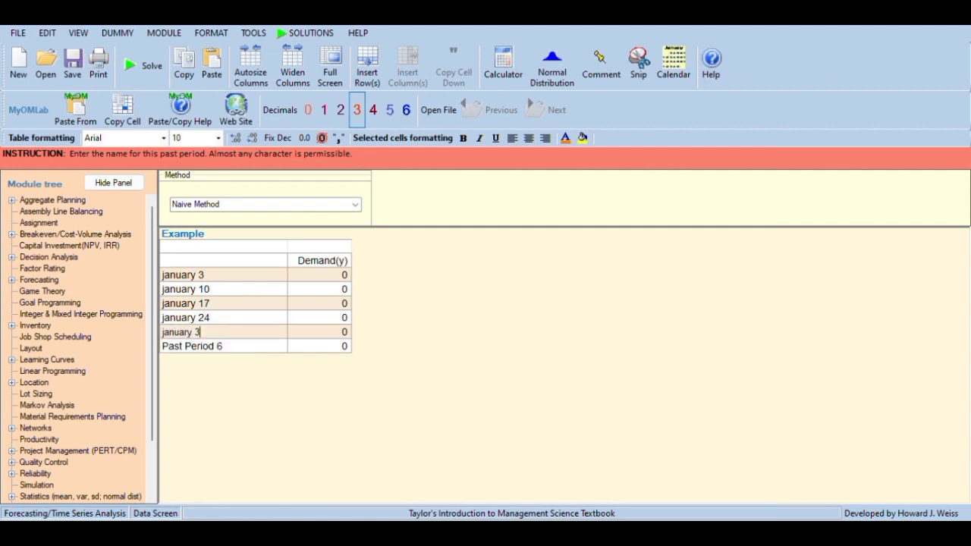
key(Return)
text(january 7)
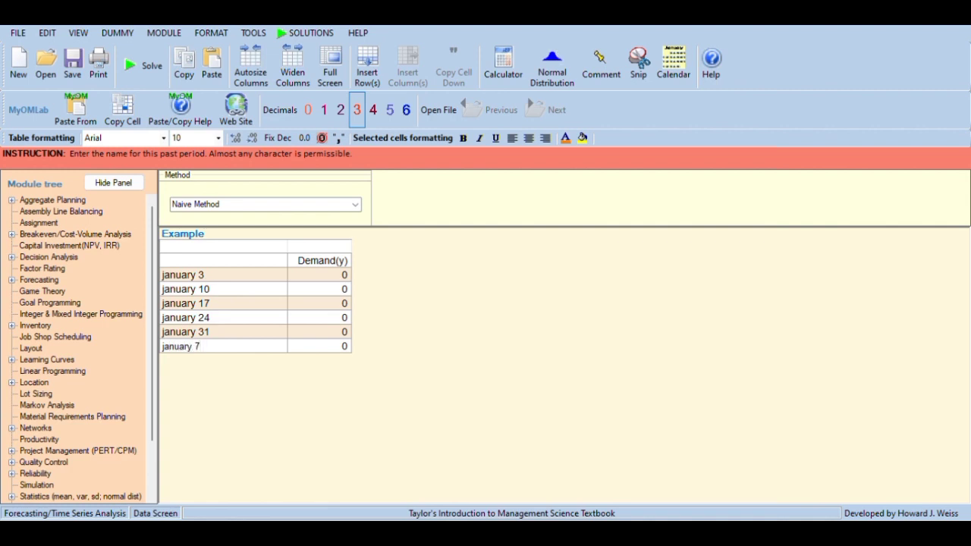
Rename the demand column penjualan and enter 100, 120 and 110 for january 3, january 10 and january 17
click(330, 261)
text(penjualan)
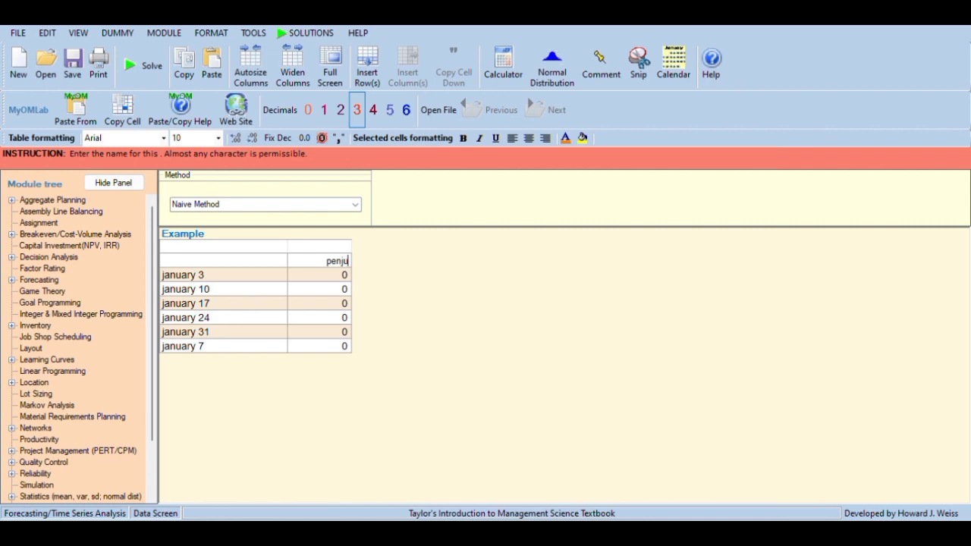
click(332, 276)
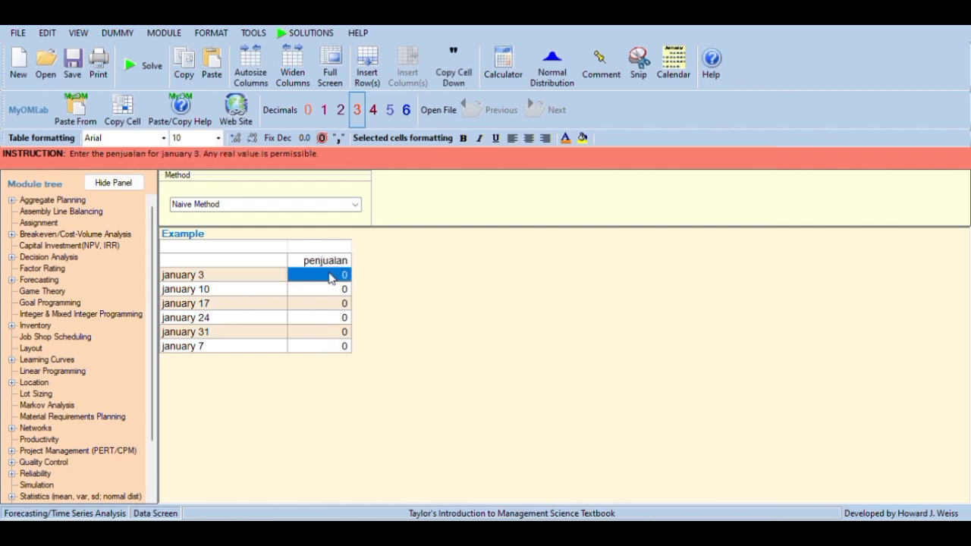
text(100)
key(Return)
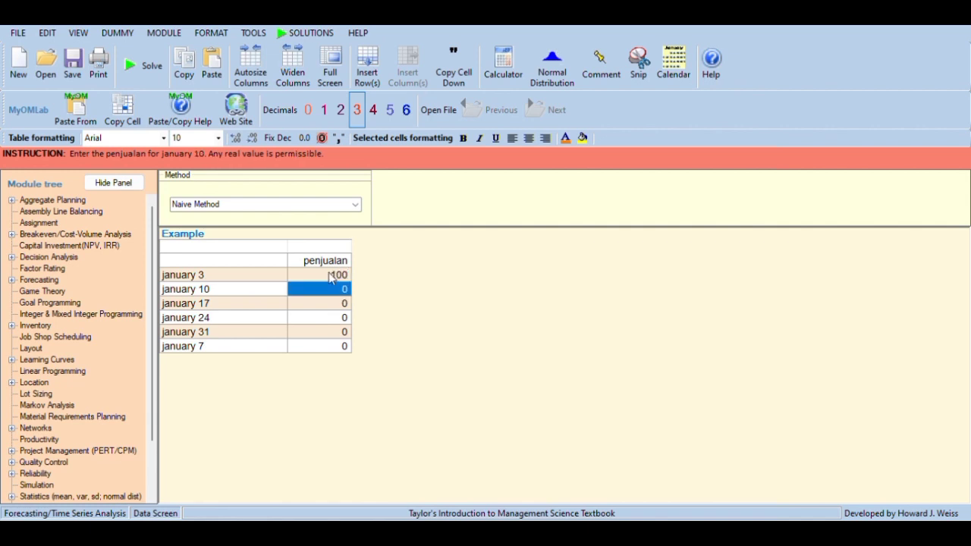
text(120)
key(Return)
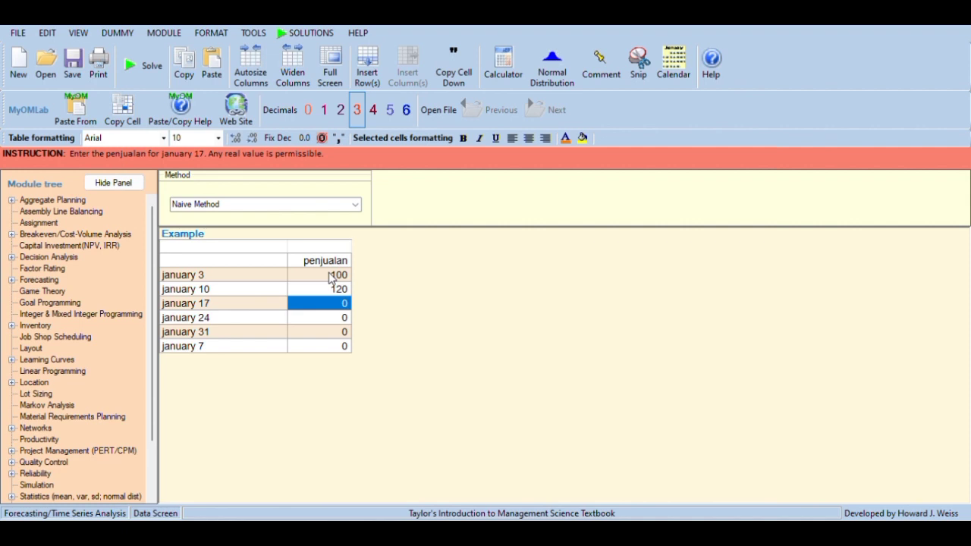
text(110)
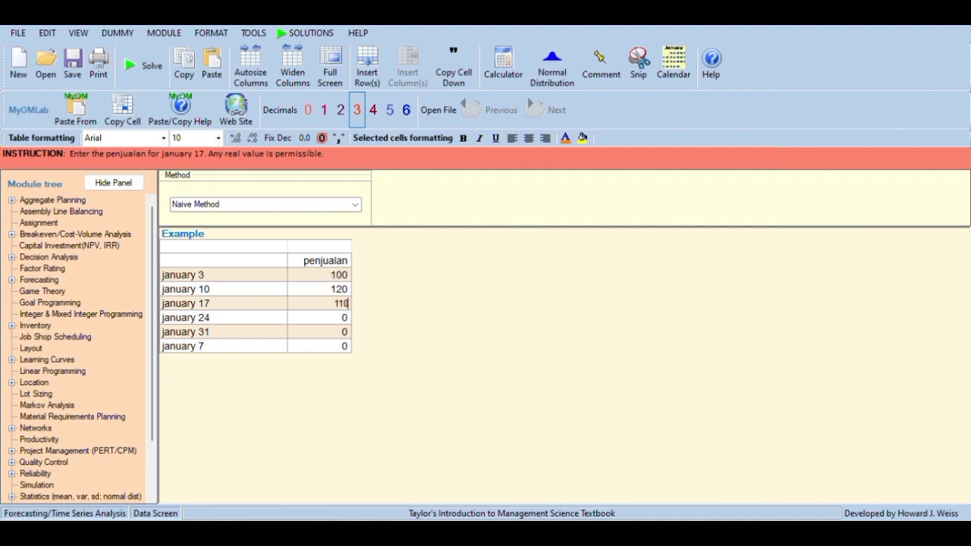
key(Return)
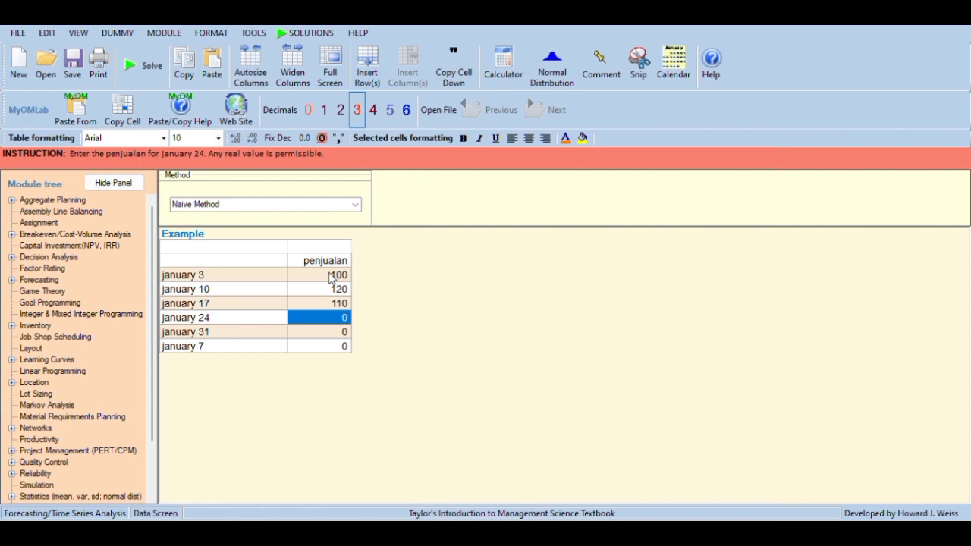
Enter penjualan values of 105 for january 24, 110 for january 31 and 120 for january 7
text(105)
key(Return)
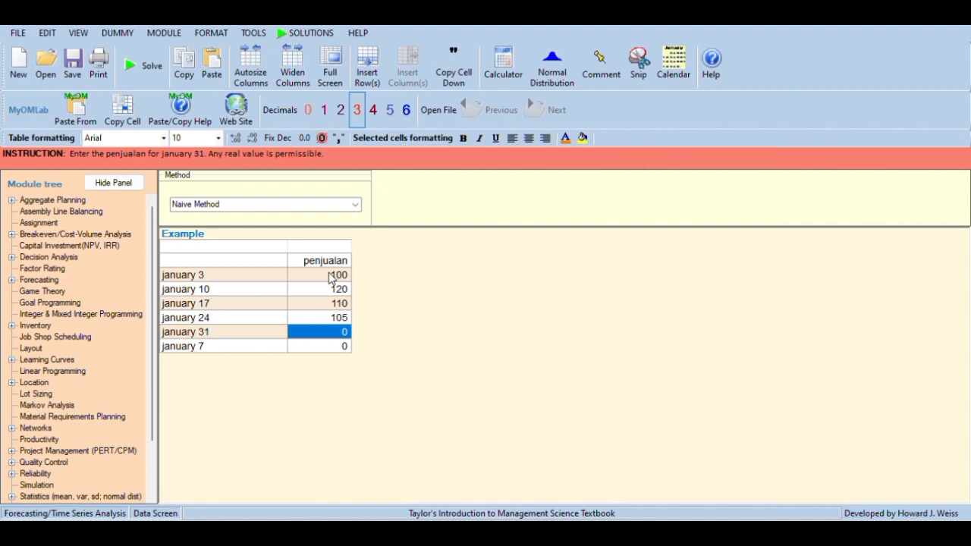
text(110)
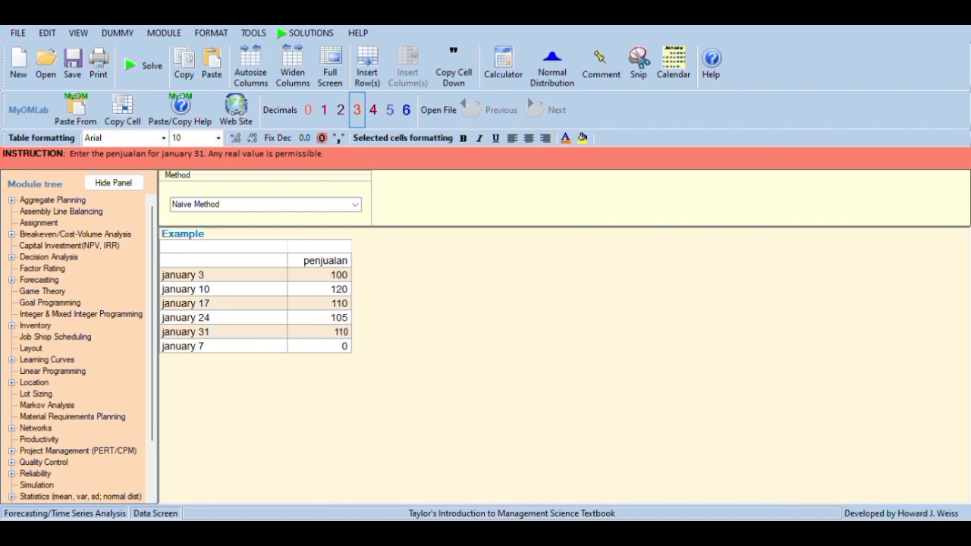
key(Return)
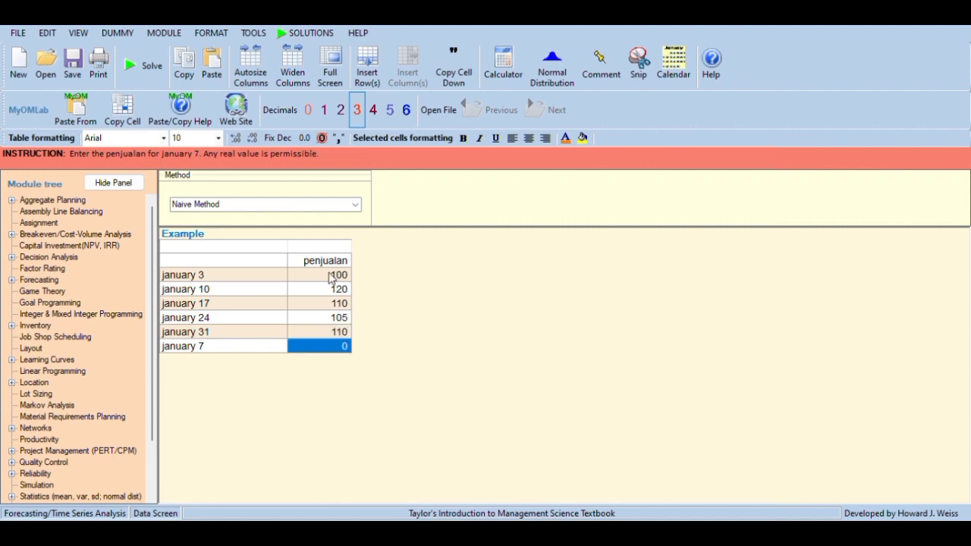
text(120)
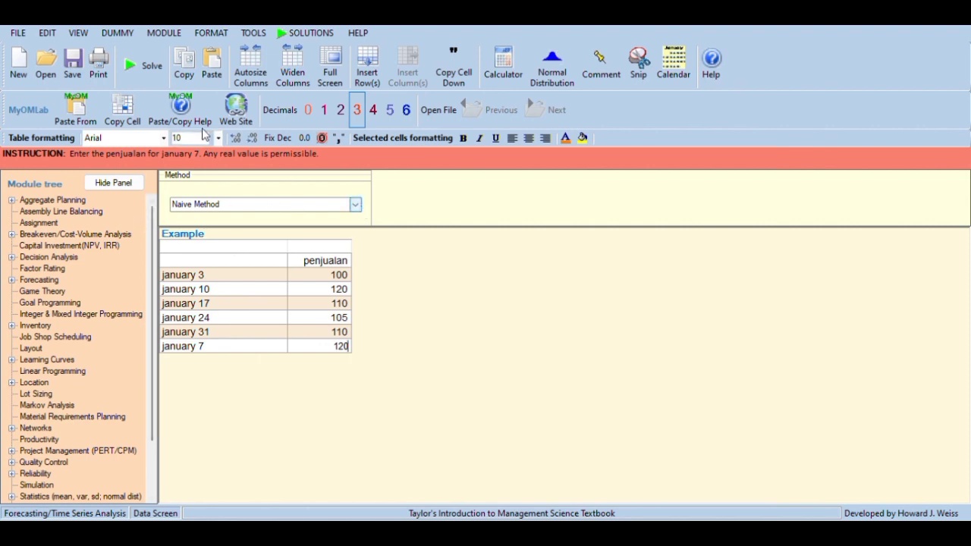
Solve the forecast with the Naive Method and return to the data table
click(130, 67)
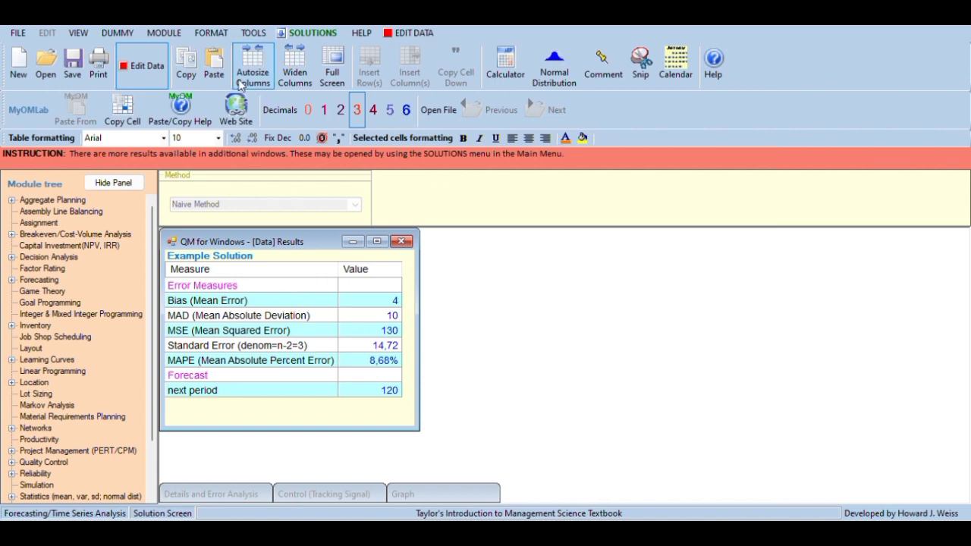
click(144, 82)
click(144, 76)
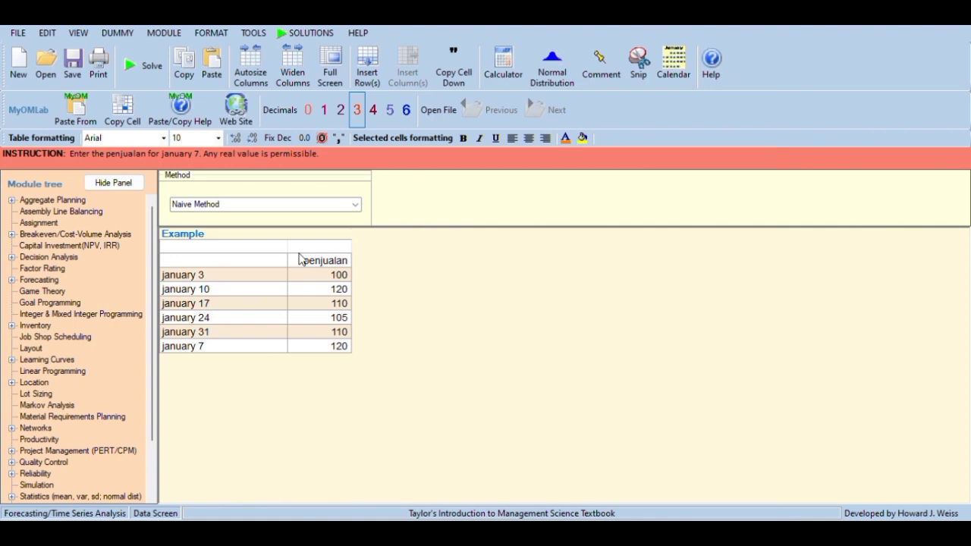
Solve the forecast with Moving Averages using 1 period to average, and return to the data table
click(358, 205)
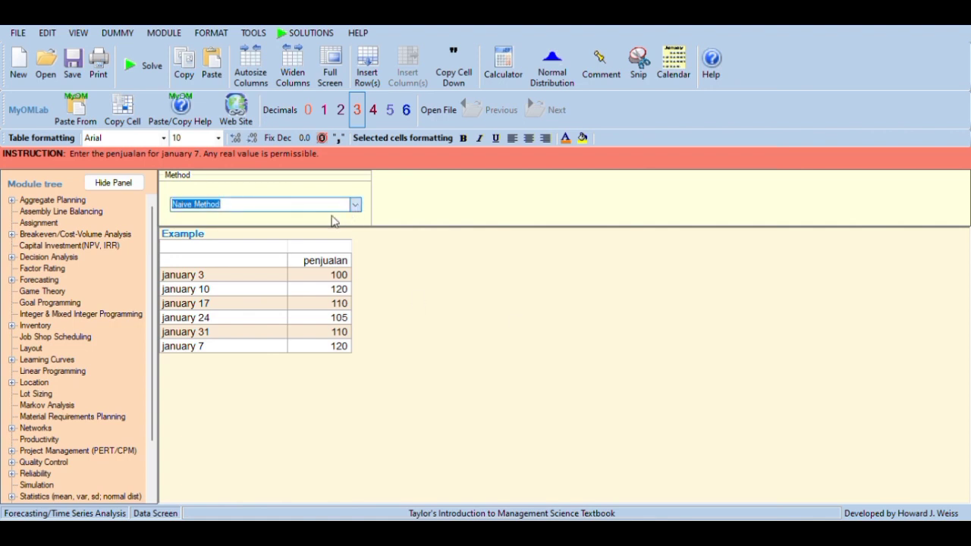
key(Down)
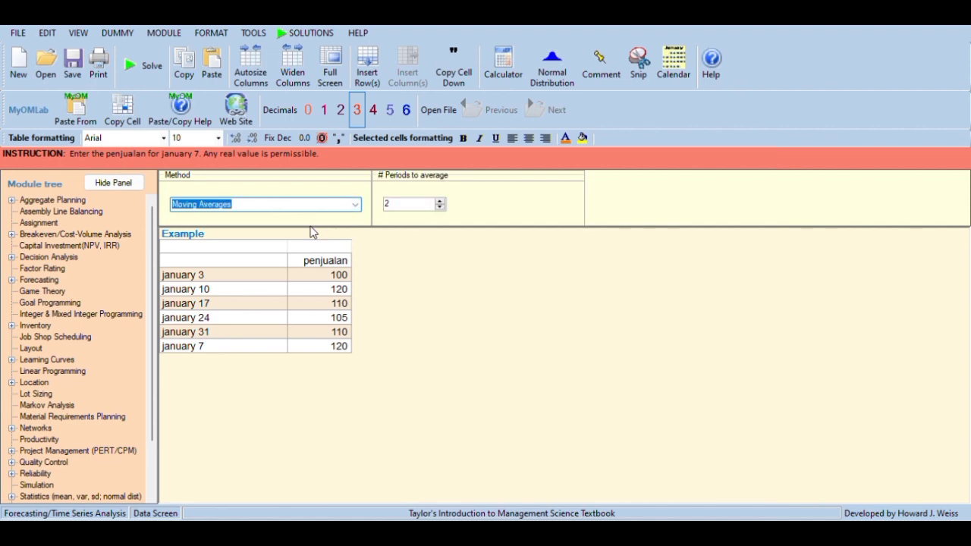
click(440, 208)
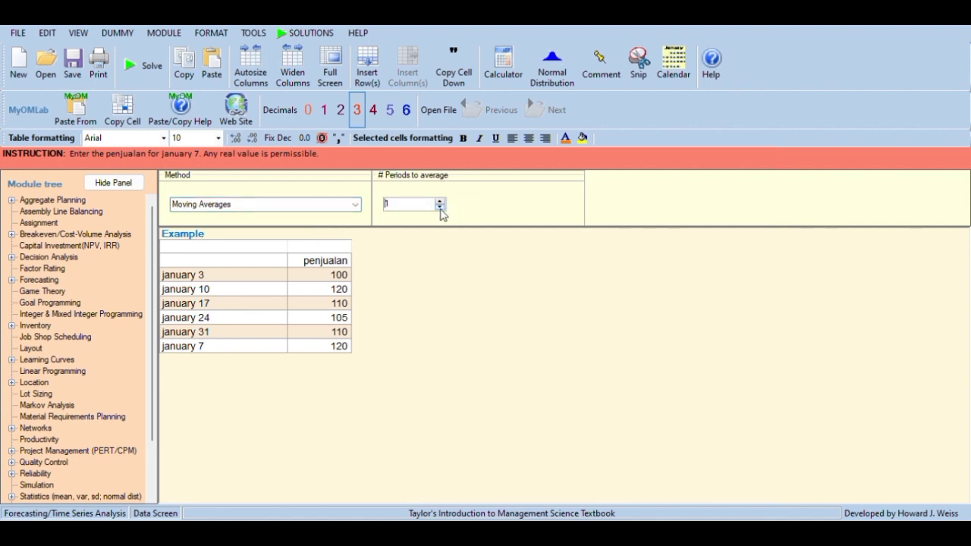
click(139, 66)
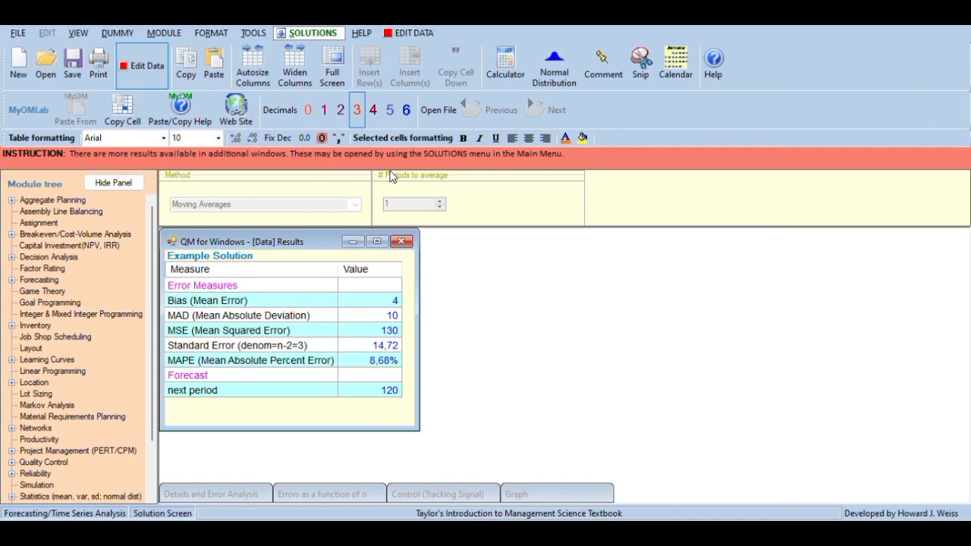
click(390, 172)
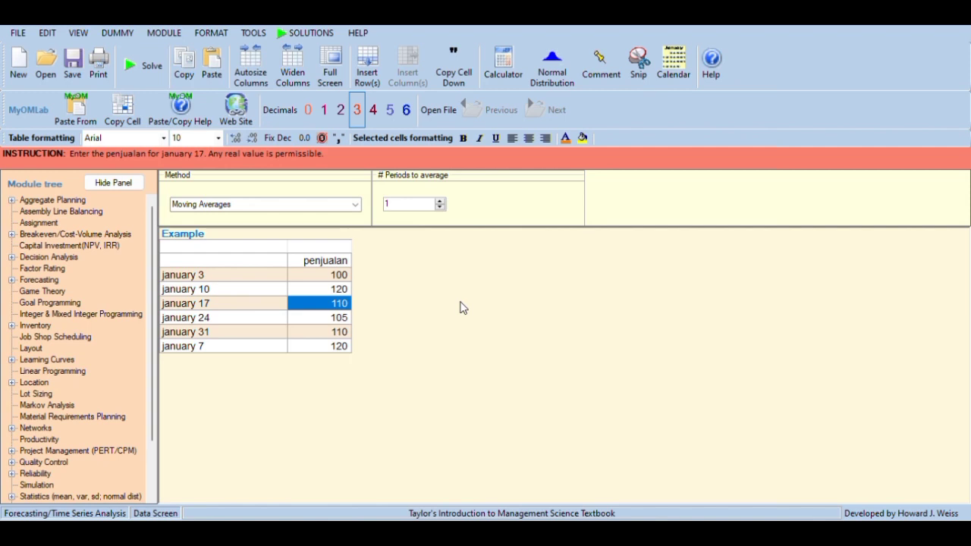
Change the method to Weighted Moving Averages, with weights of .6 for the most recent period and 0.4 for the 2nd most recent
click(357, 207)
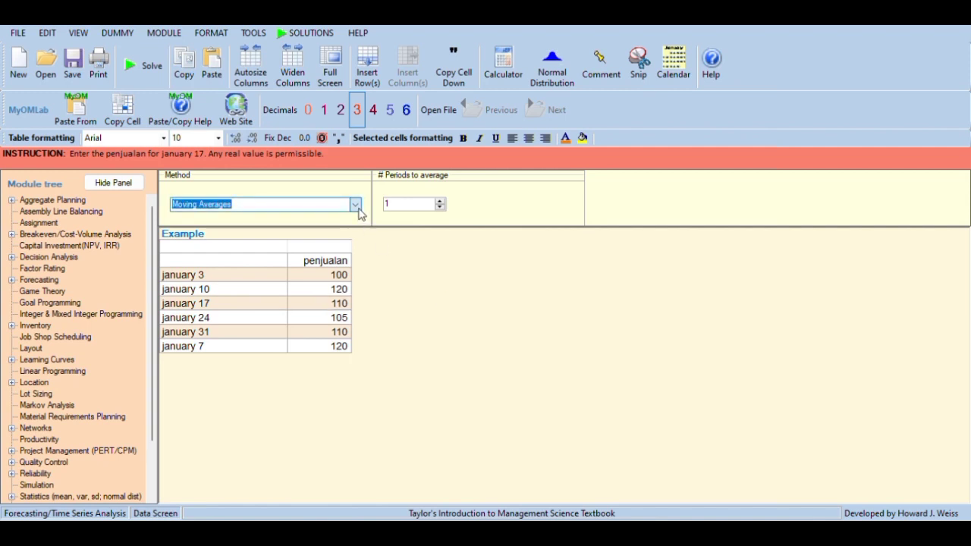
key(Down)
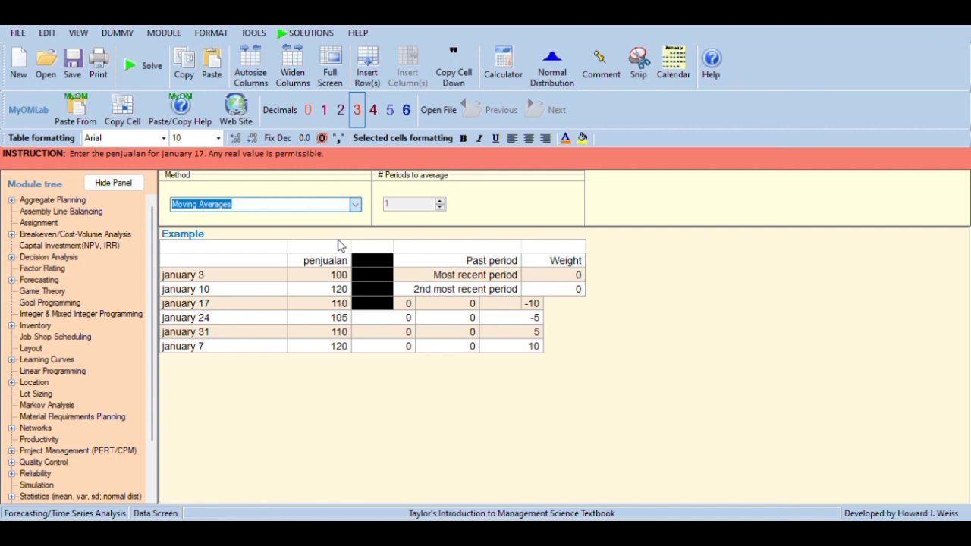
click(560, 277)
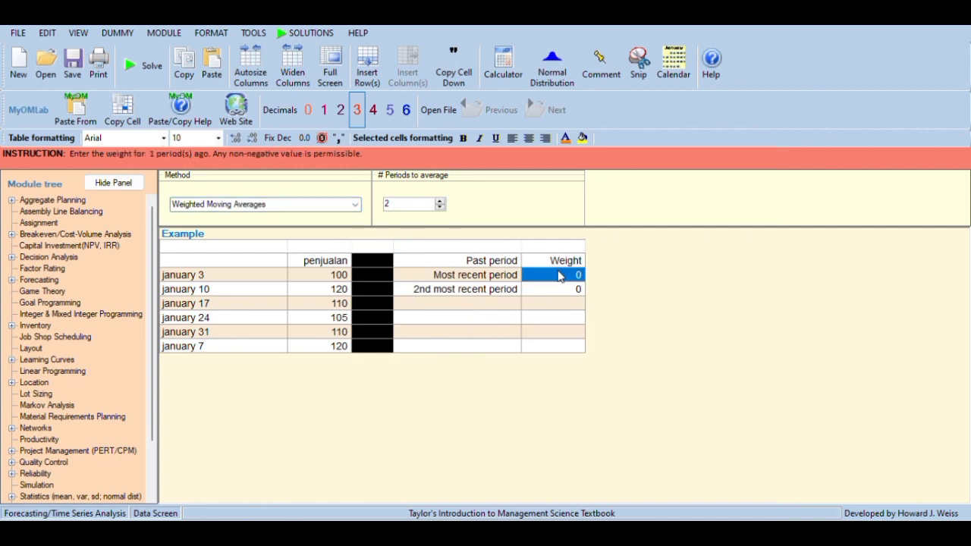
text(.)
text(6)
click(571, 292)
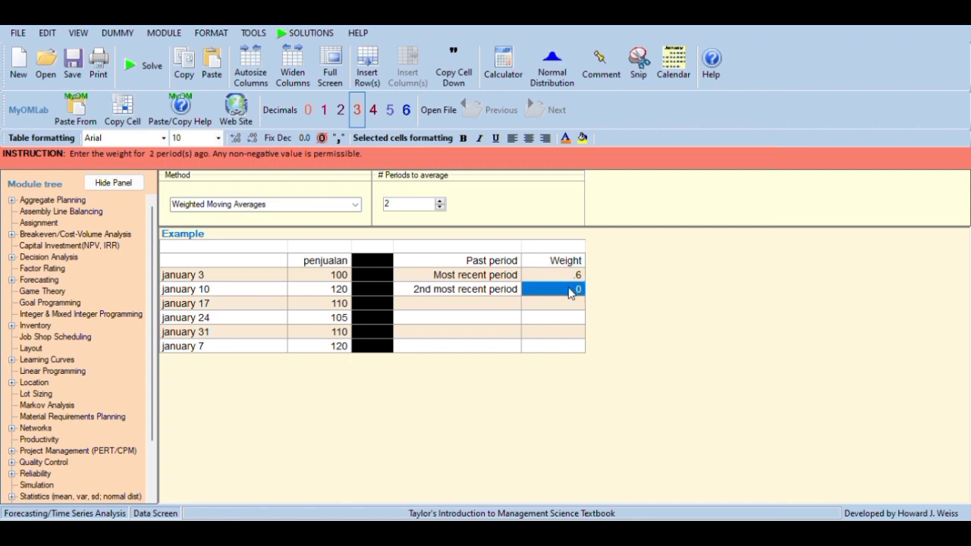
text(0.4)
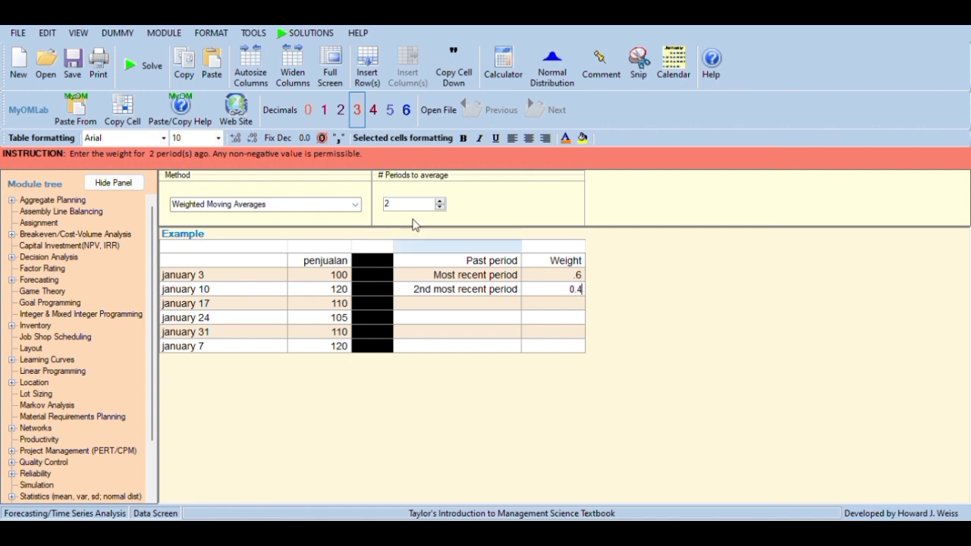
Solve the Weighted Moving Averages forecast and display its graph of data and forecasts
click(133, 64)
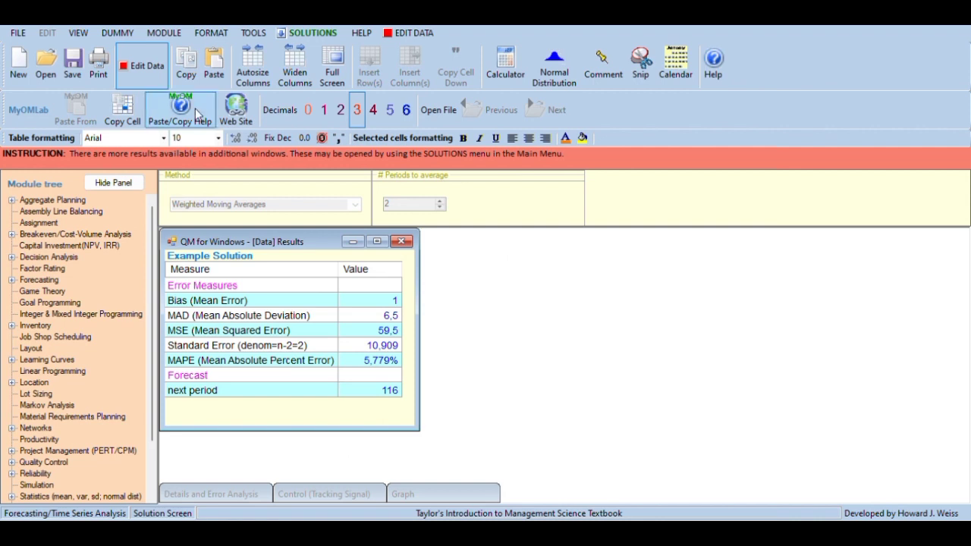
click(151, 81)
click(151, 81)
click(137, 75)
click(137, 76)
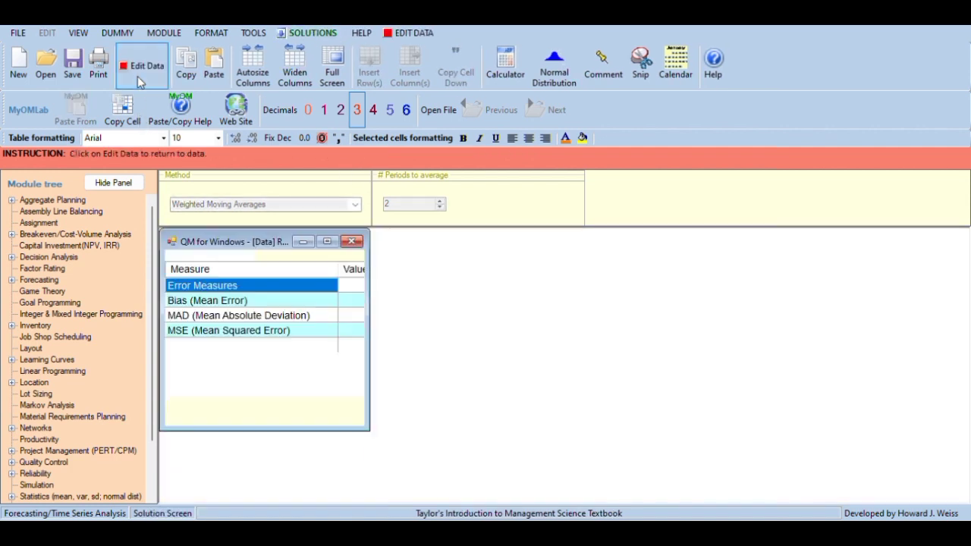
click(321, 146)
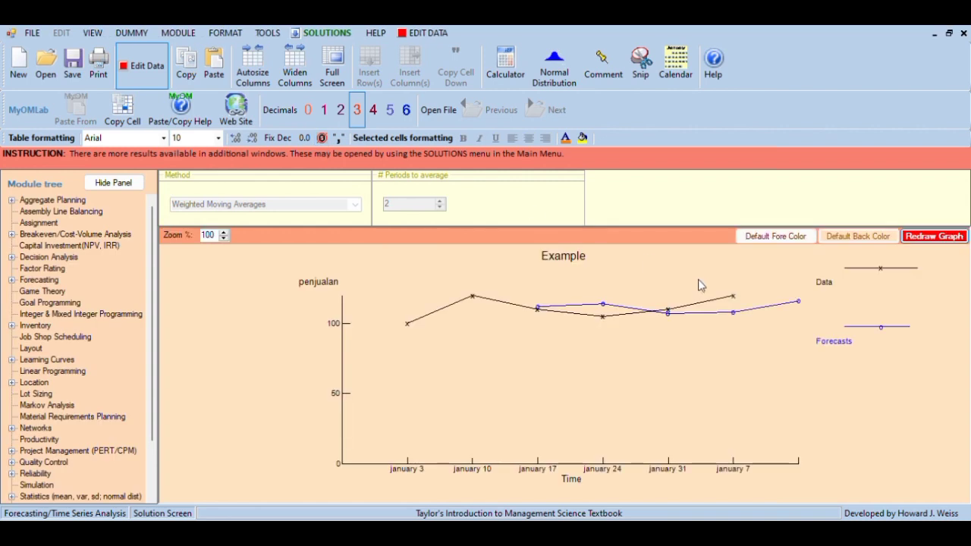
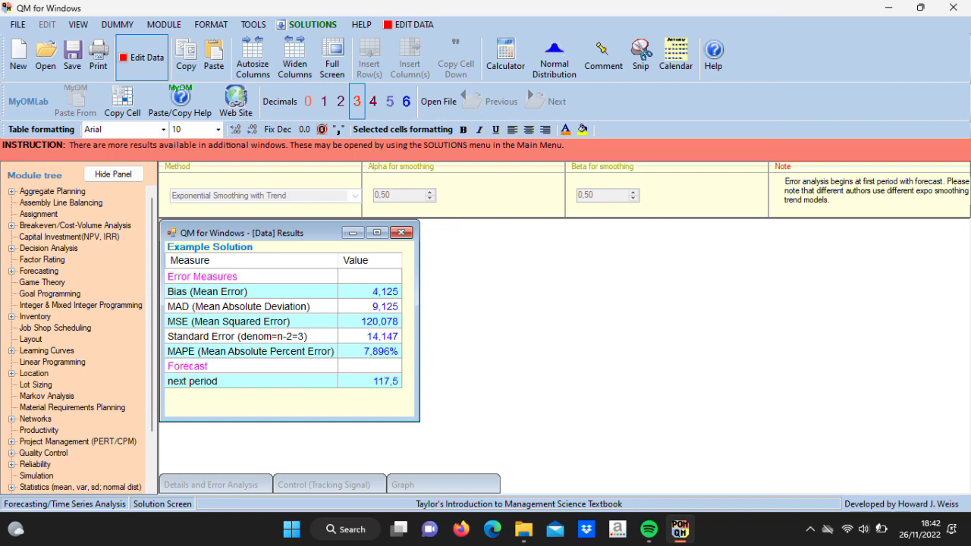
Open the graph of the Exponential Smoothing with Trend solution
click(443, 485)
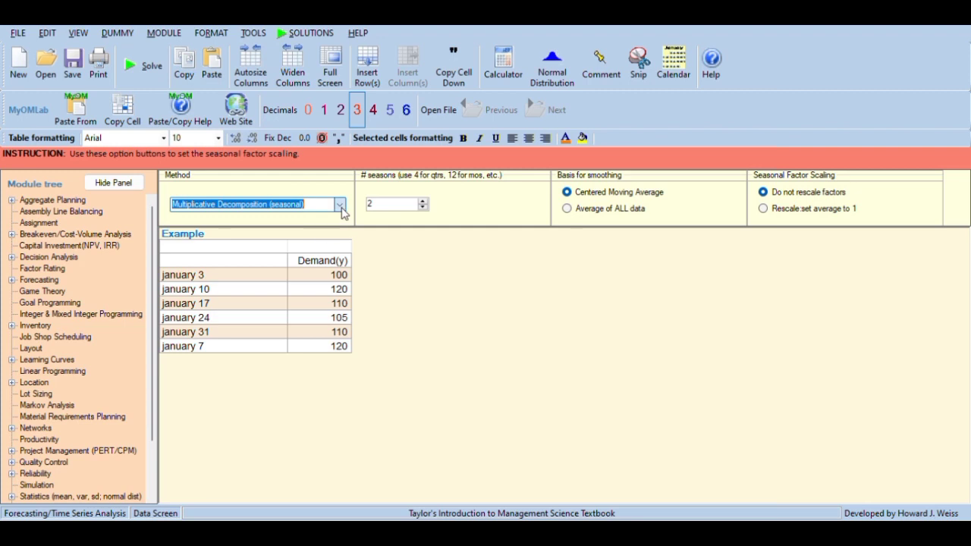
Solve the forecast with Multiplicative Decomposition (seasonal), using 2 seasons, centered moving average smoothing and factors that are not rescaled
click(286, 258)
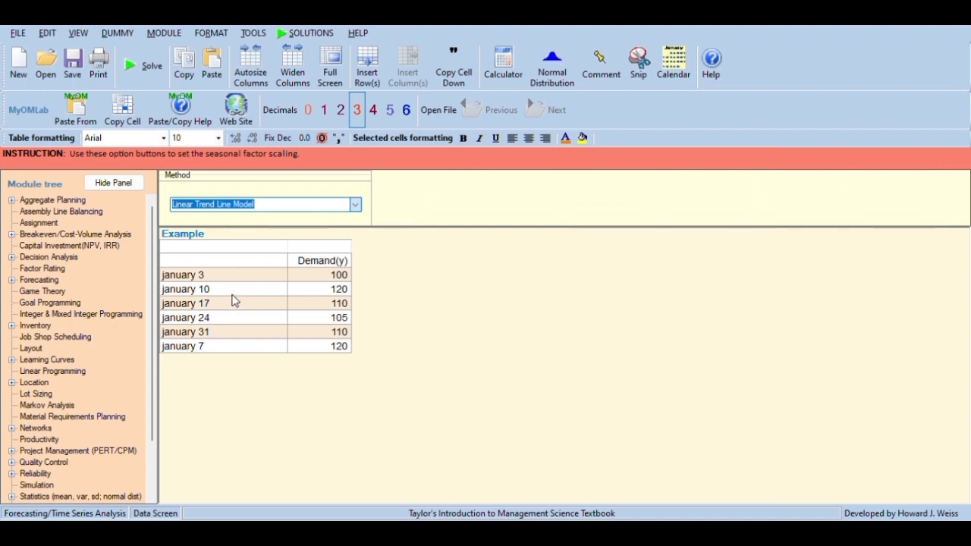
key(Up)
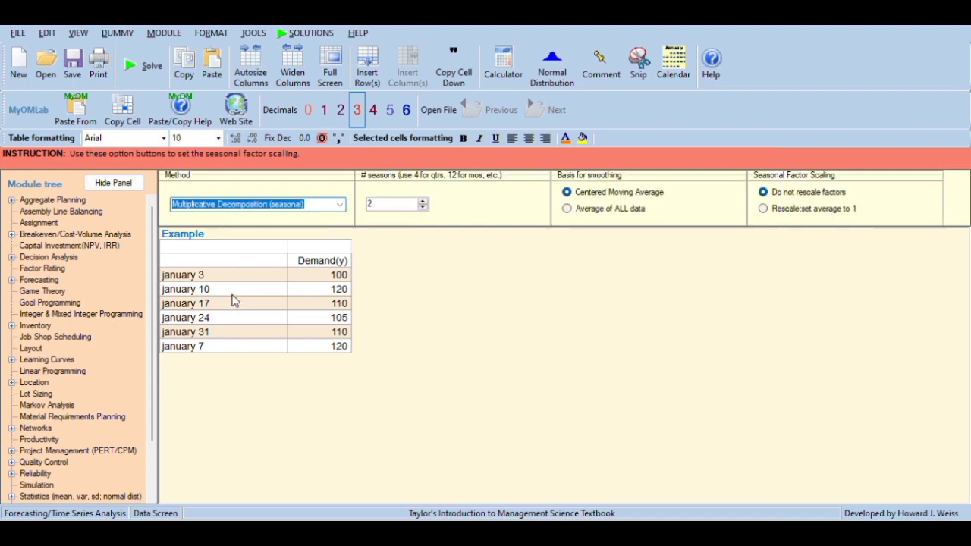
click(403, 296)
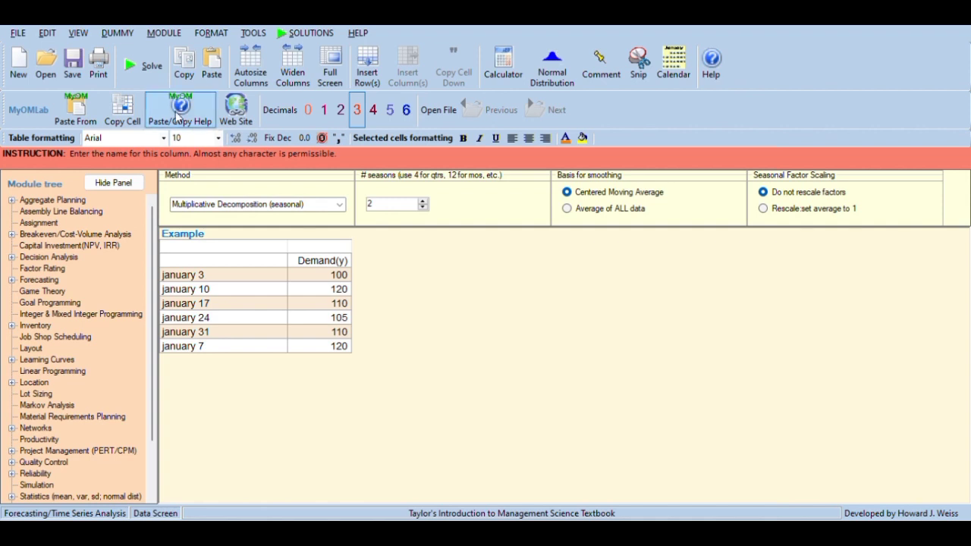
click(148, 76)
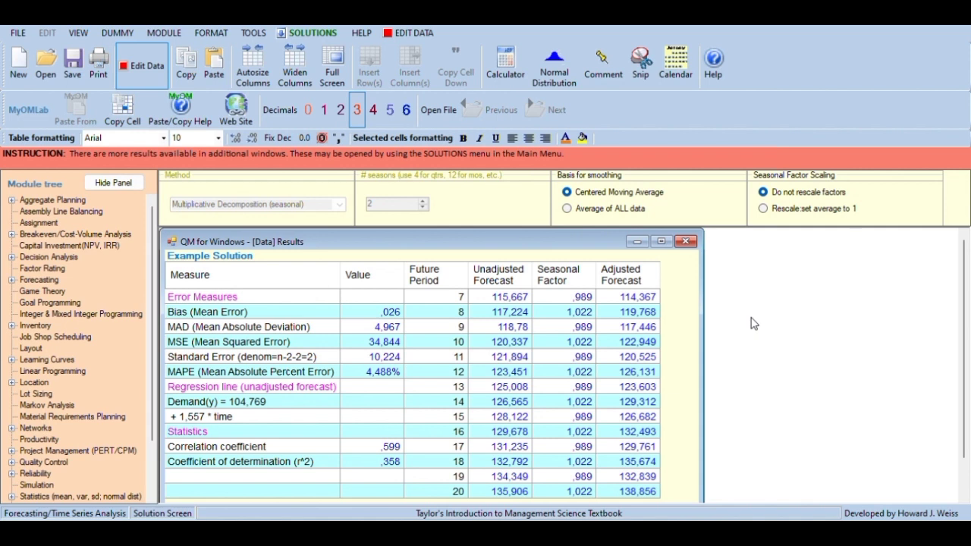
click(146, 68)
click(146, 68)
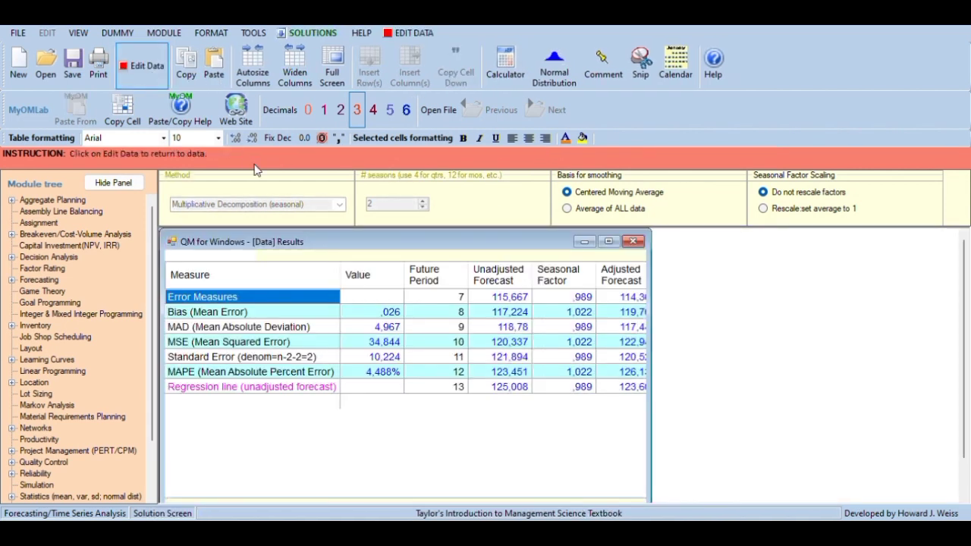
click(324, 156)
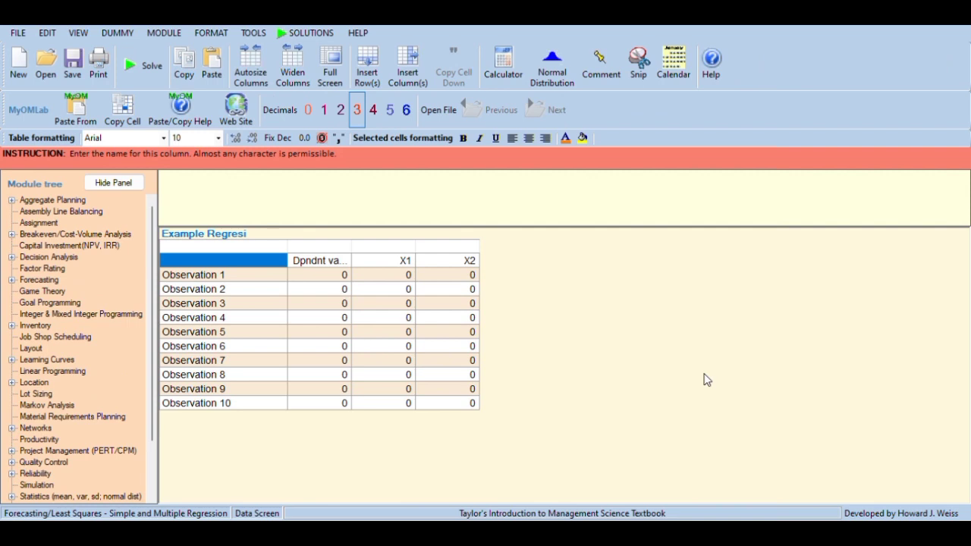
Rename the ten observations of the regression table as a, b, c, d, e, f, g, h, i and j
click(328, 265)
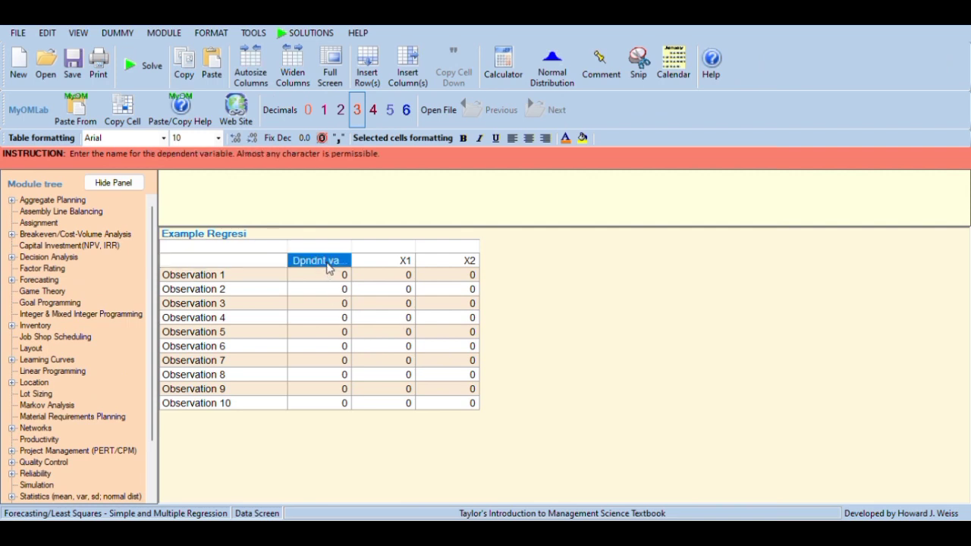
click(225, 279)
text(a)
key(Return)
text(b c d)
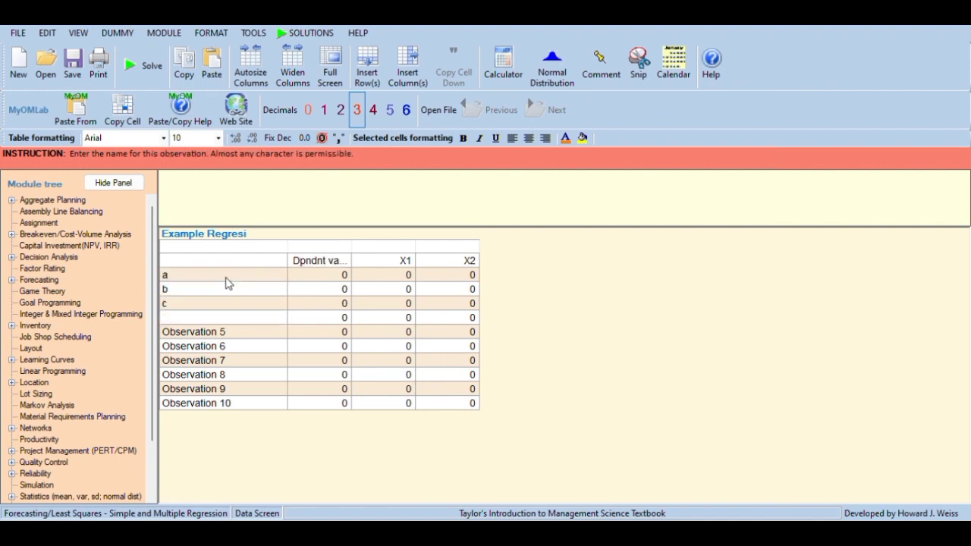
text( e f g h i j)
Enter the dependent variable values 100, 140, 150, 170, 165, 110, 140, 150, 165 and 200 for observations a to j
click(321, 276)
text(100)
key(Return)
text(140)
key(Return)
text(150)
key(Return)
text(170)
key(Return)
text(165)
key(Return)
text(110)
key(Return)
text(140)
key(Return)
text(150)
key(Return)
text(165)
key(Return)
text(200)
Fill in the X1 values for observations a to j with 3, 5, 6, 10, 8, 3, 4, 3, 8 and 11
click(381, 279)
text(3)
key(Return)
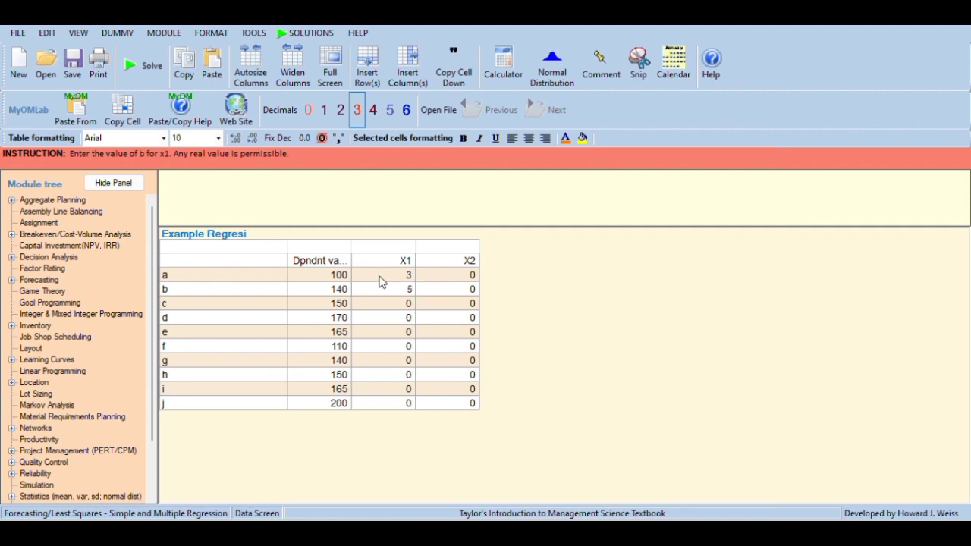
text(5)
key(Return)
text(6)
key(Return)
text(10)
key(Return)
text(8)
key(Return)
text(3)
key(Return)
text(4)
key(Return)
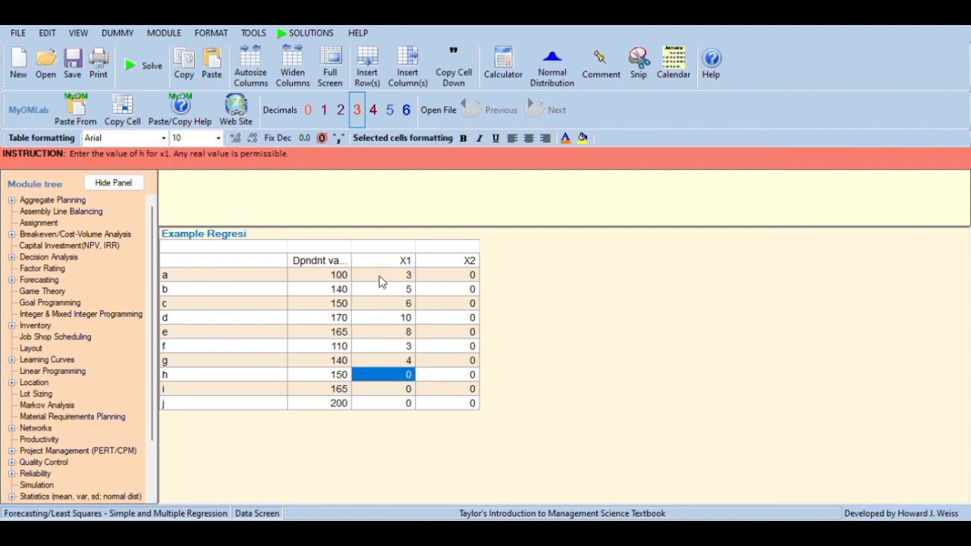
text(3)
key(Return)
text(8)
key(Return)
text(11)
Enter the X2 values 3, 4, 4, 7, 4, 3, 4, 4, 7 and 8 for observations a to j, and solve the regression
click(466, 277)
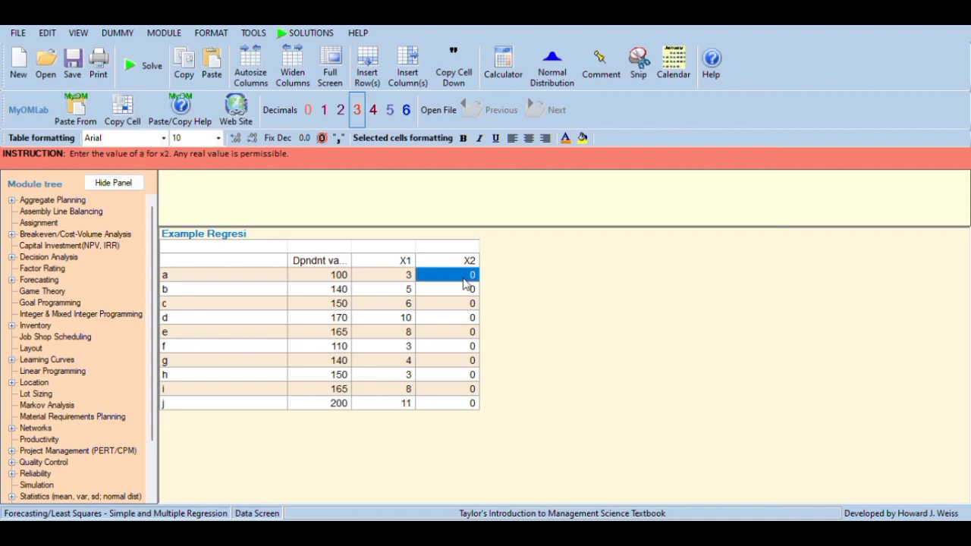
text(3)
key(Return)
text(4)
key(Return)
text(4)
key(Return)
text(7)
key(Return)
text(4)
key(Return)
text(3)
key(Return)
text(4)
key(Return)
text(4)
key(Return)
text(7)
key(Return)
text(8)
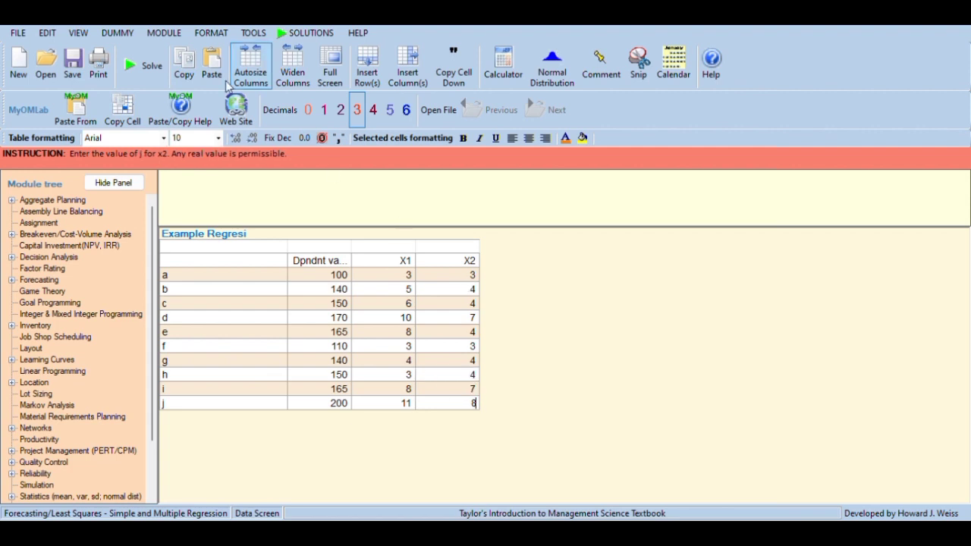
click(143, 65)
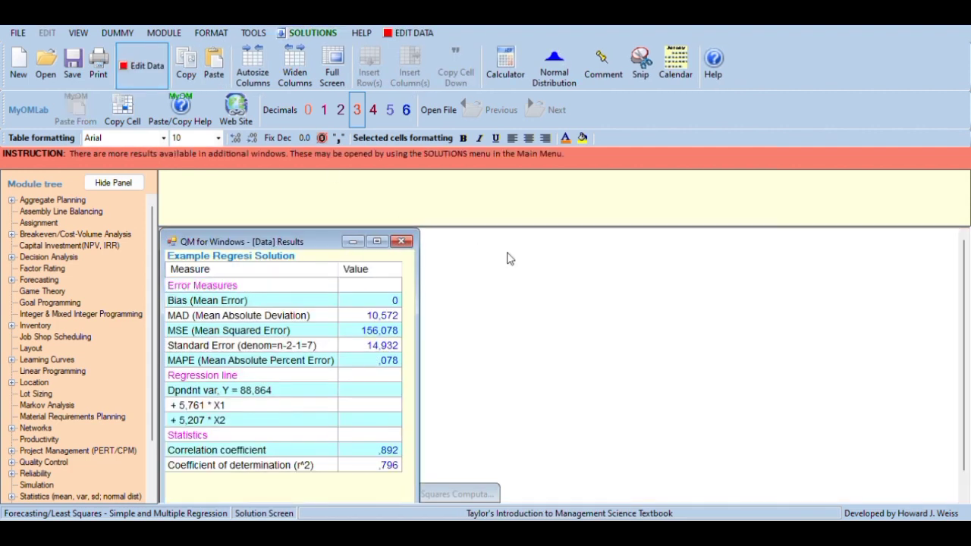